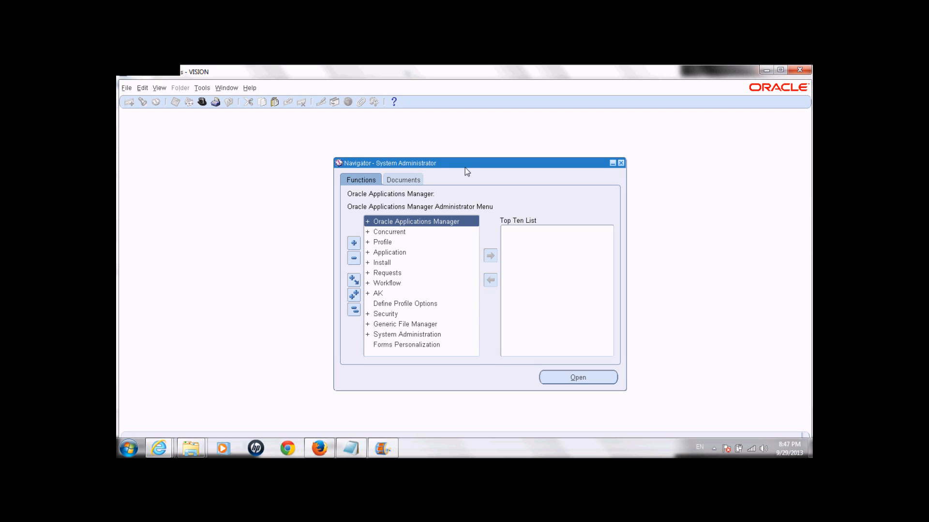
# Step: In the Navigator, expand Security > User and launch Define to open the empty Users form
pyautogui.doubleClick(390, 315)
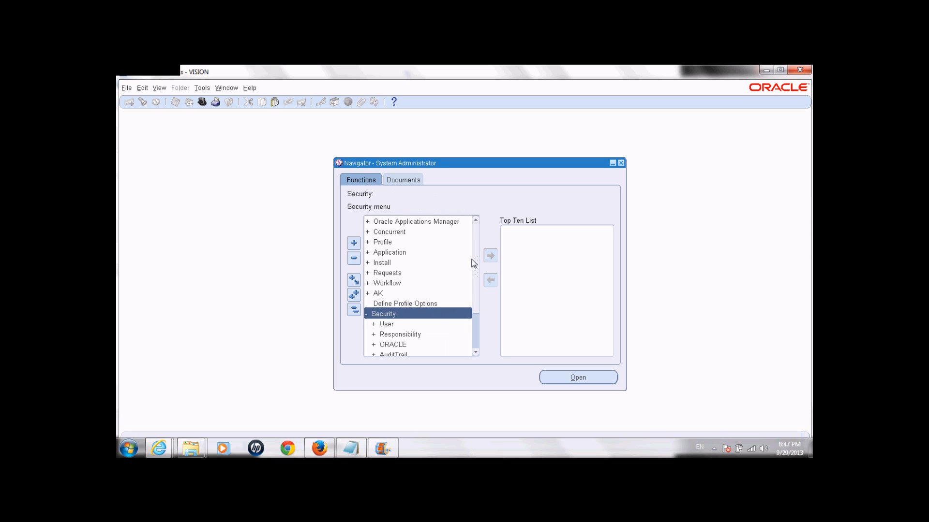
pyautogui.scroll(-1, 475, 277)
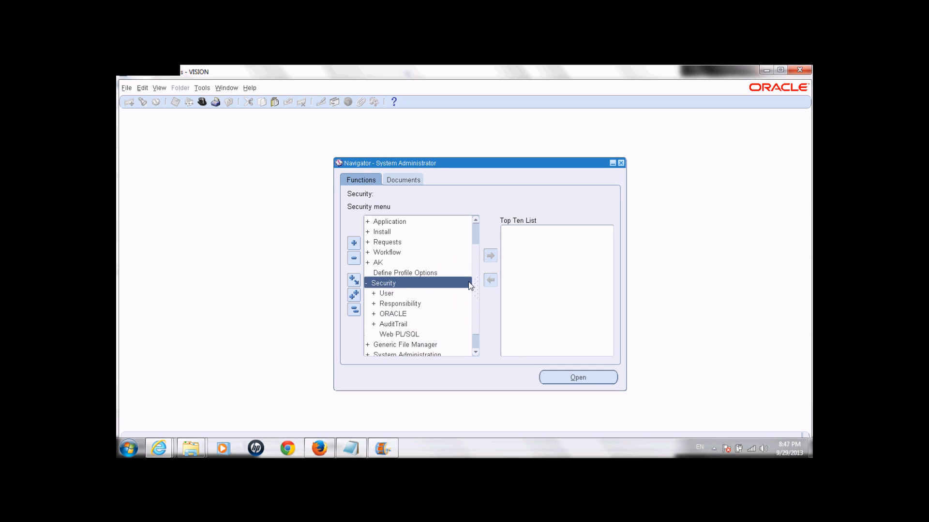
pyautogui.doubleClick(399, 295)
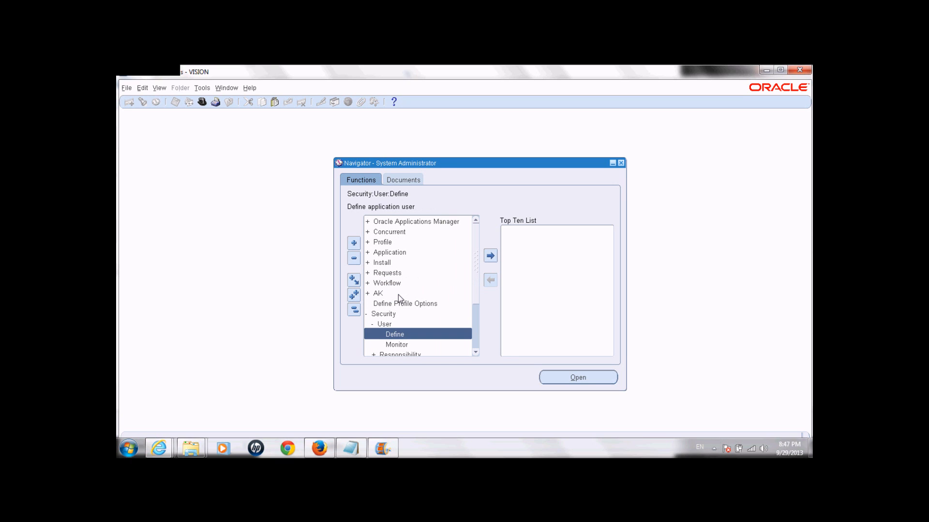
pyautogui.moveTo(474, 283); pyautogui.dragTo(476, 303)
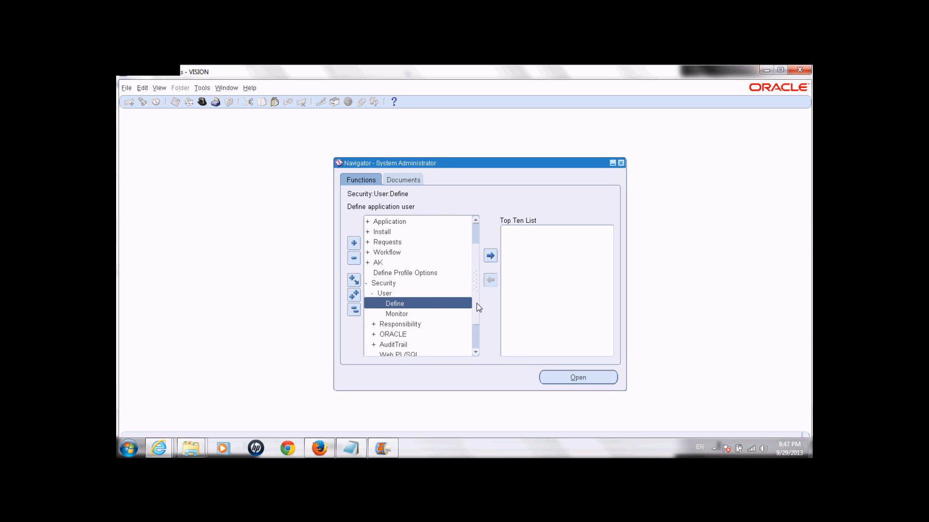
pyautogui.doubleClick(430, 306)
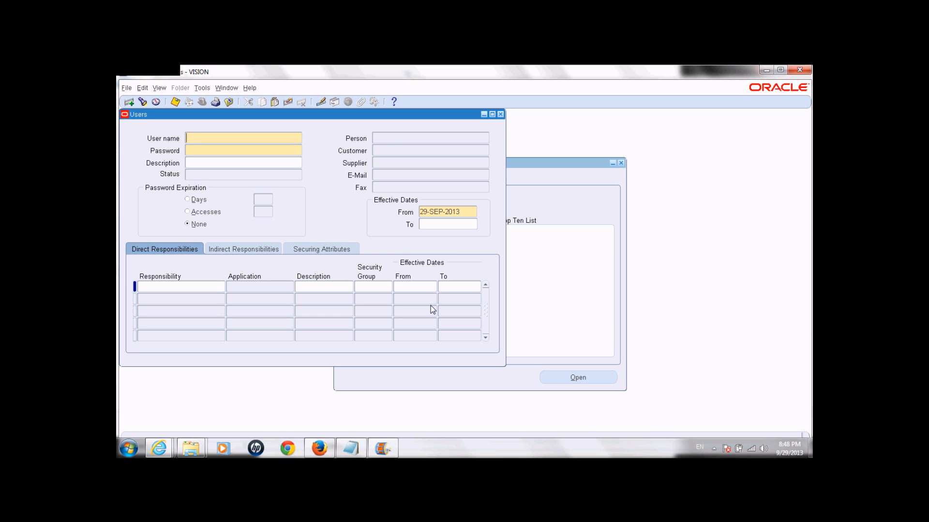
# Step: Enter user name S2HOUSE3, then type the account password and re-enter it to confirm
pyautogui.click(249, 138)
pyautogui.write('S2HOUSE3')
pyautogui.click(247, 150)
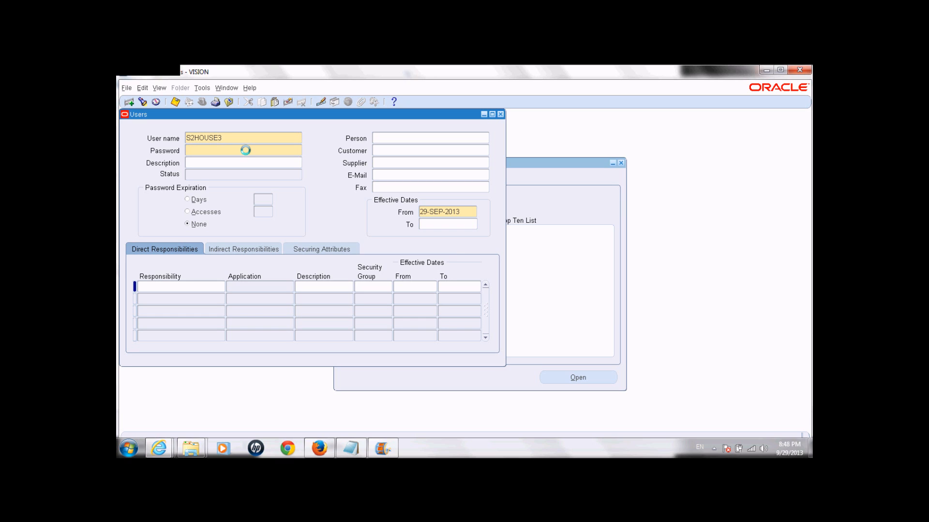
pyautogui.write('*****')
pyautogui.press('Tab')
pyautogui.write('*****')
pyautogui.press('Tab')
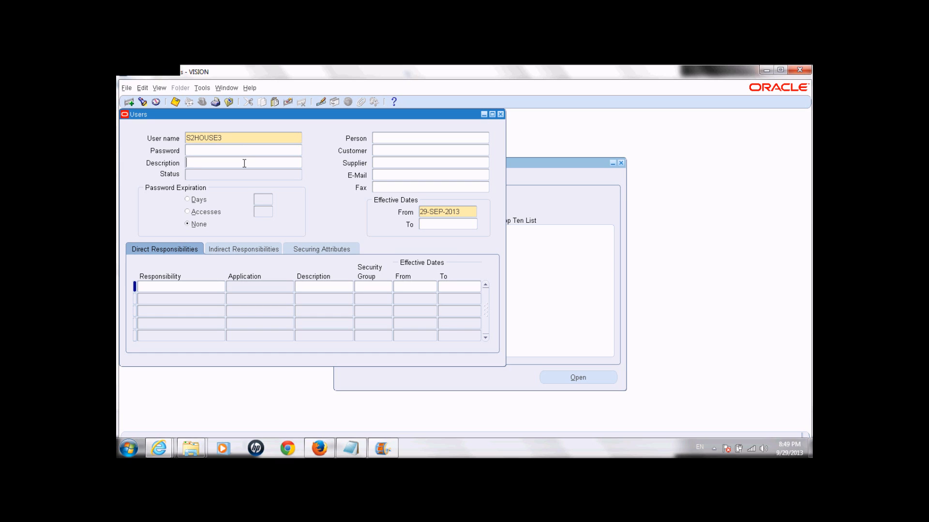
pyautogui.write('www.s2house.com')
pyautogui.click(405, 139)
# Step: Pick the s2house employee from the Person list and accept the already-assigned warning
pyautogui.click(486, 139)
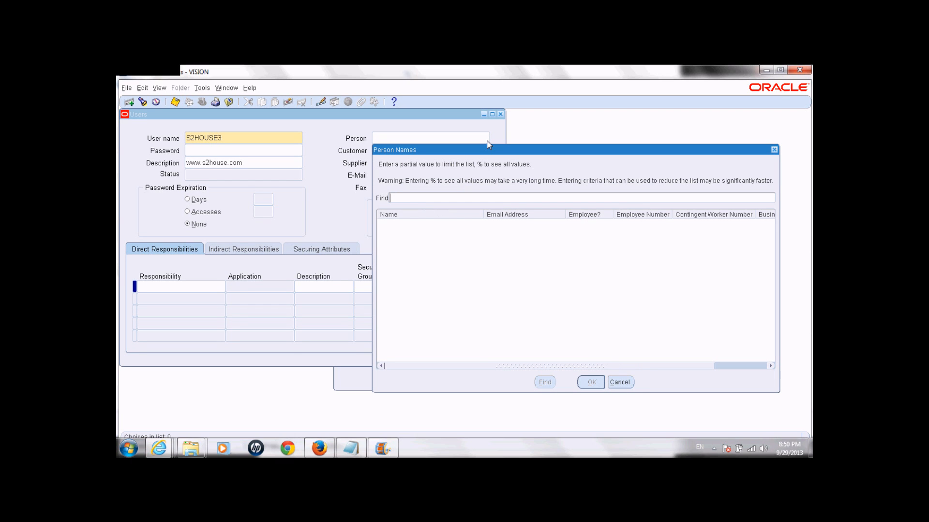
pyautogui.write('%%')
pyautogui.press('Return')
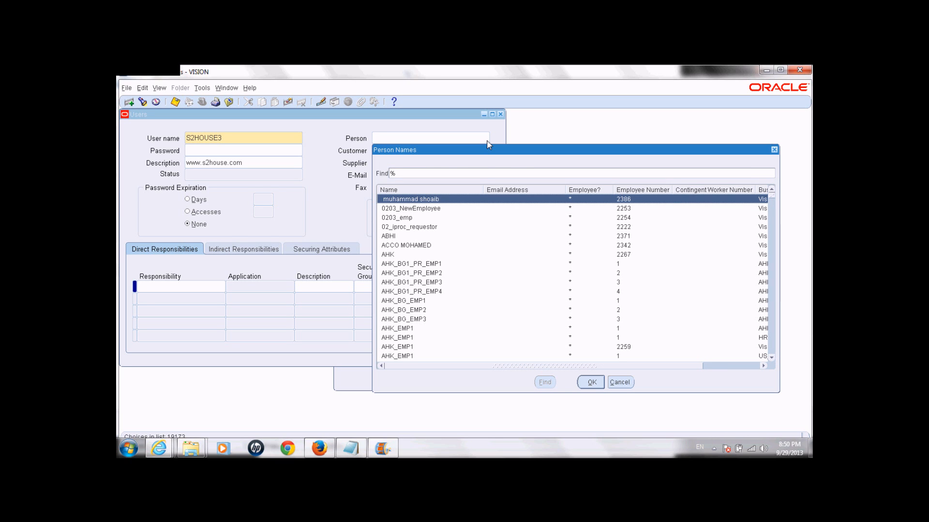
pyautogui.click(473, 170)
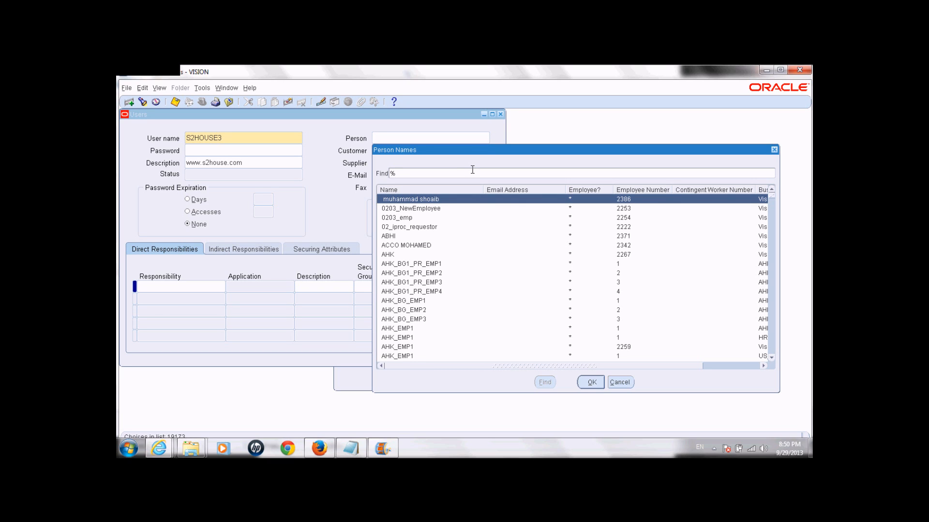
pyautogui.write('s2house%')
pyautogui.press('Return')
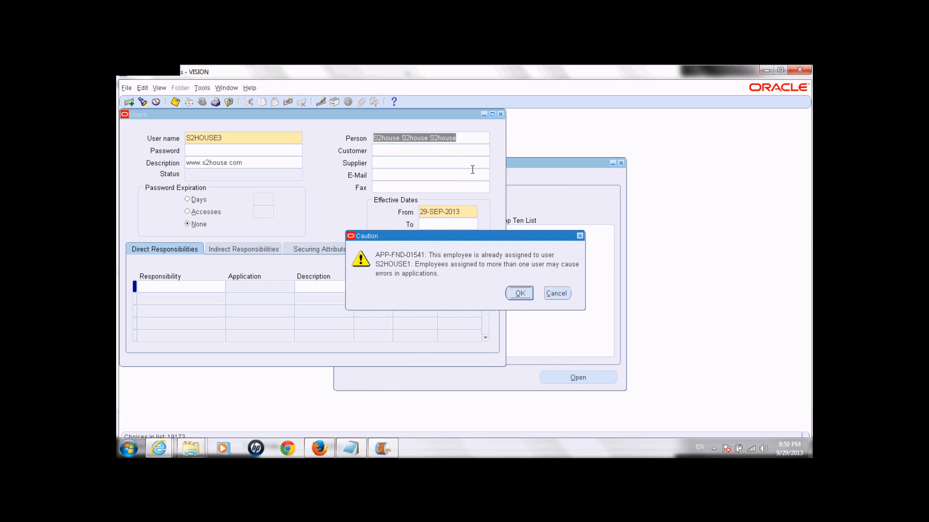
pyautogui.click(526, 296)
pyautogui.click(450, 139)
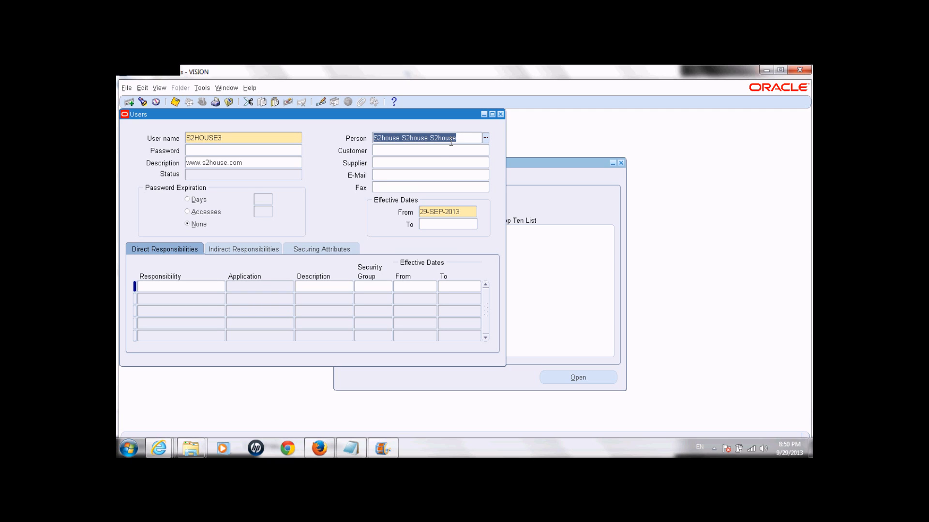
# Step: Fill in the linked employee's e-mail address
pyautogui.click(438, 151)
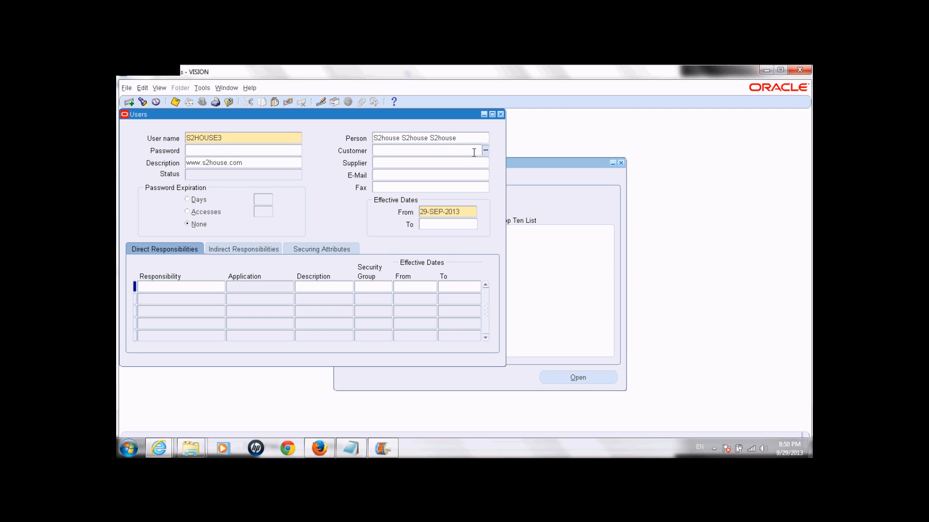
pyautogui.click(450, 174)
# Step: Set password expiration to 30 days, then change it to 30 accesses
pyautogui.click(205, 200)
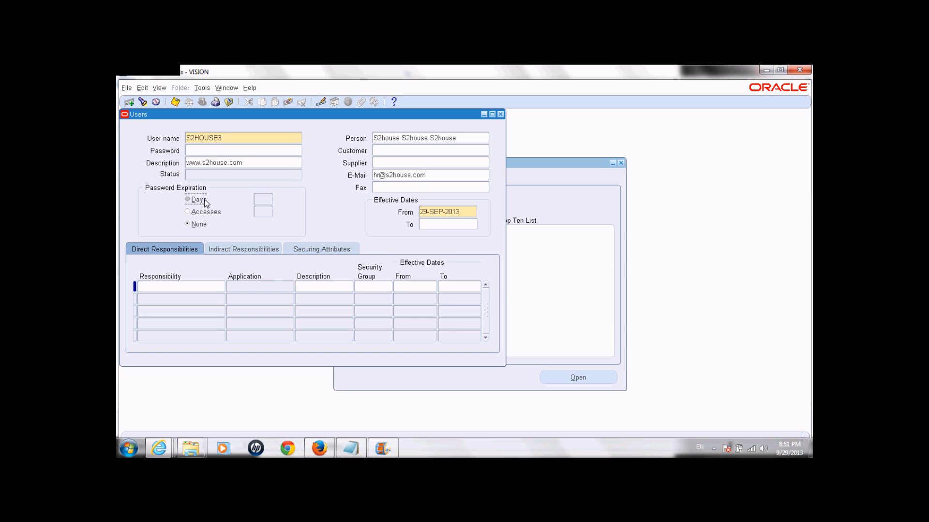
pyautogui.click(264, 202)
pyautogui.write('30')
pyautogui.press('Tab')
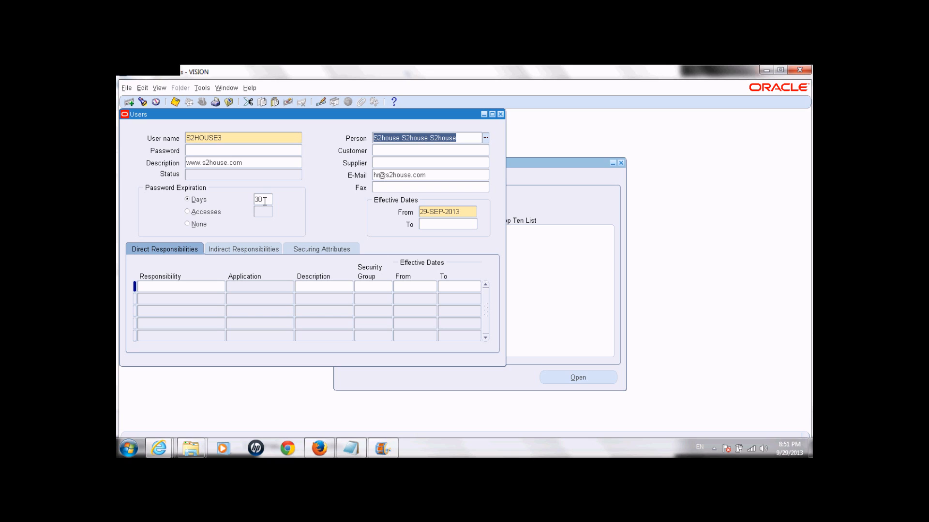
pyautogui.click(192, 212)
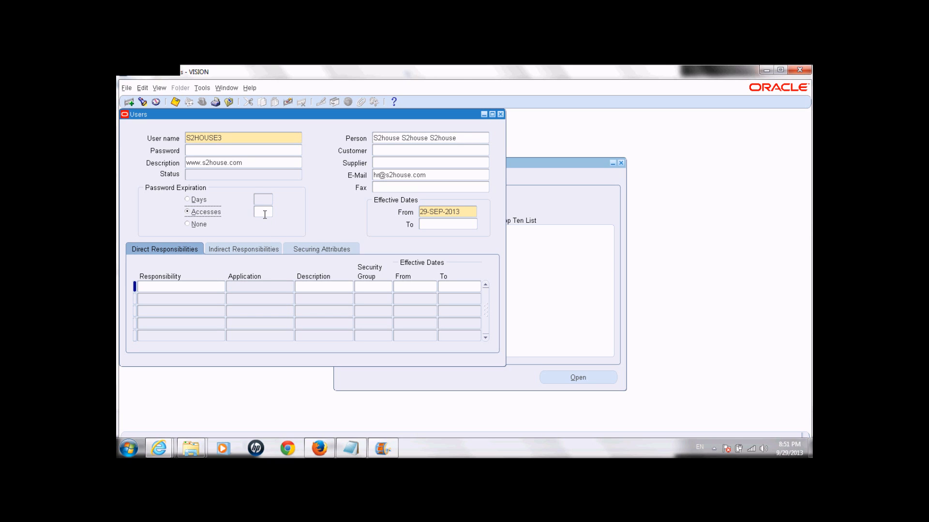
pyautogui.write('30')
# Step: Switch password expiration to None, review the From/To dates, and begin the first responsibility row
pyautogui.click(195, 225)
pyautogui.click(437, 226)
pyautogui.click(464, 211)
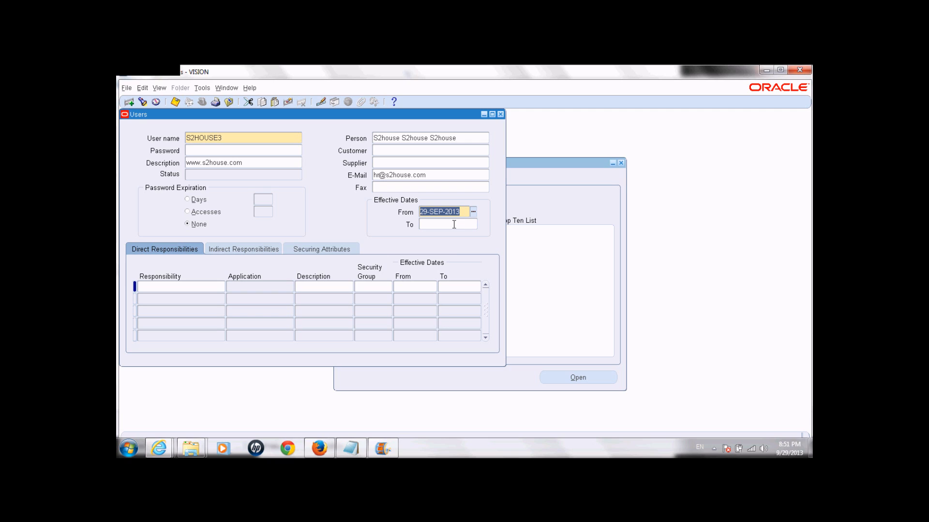
pyautogui.click(451, 225)
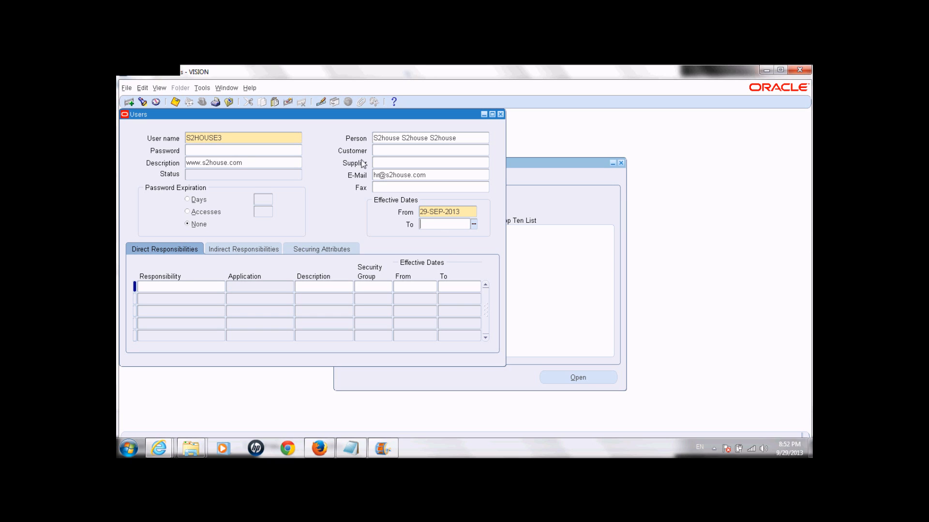
pyautogui.click(186, 286)
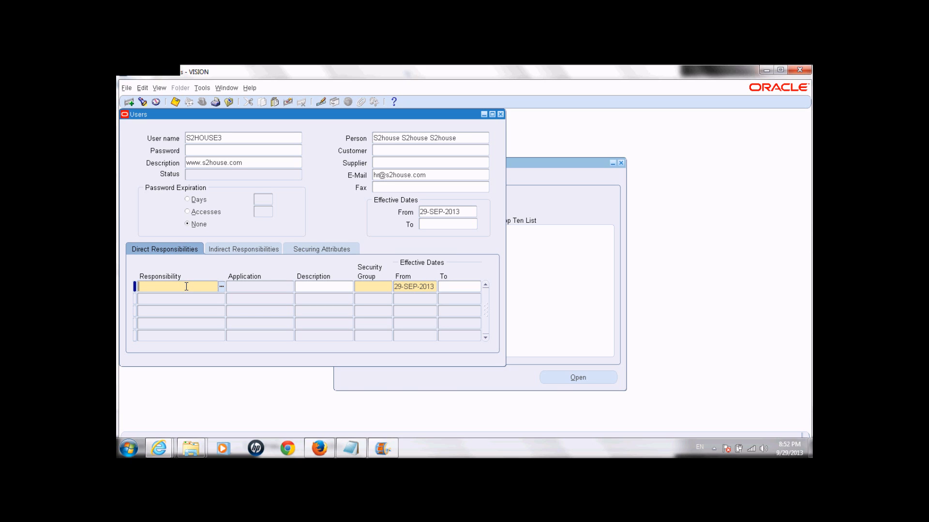
# Step: Search the Responsibilities list, fixing the 's2houe' typo and dropping the leading wildcard for s2house%
pyautogui.click(222, 288)
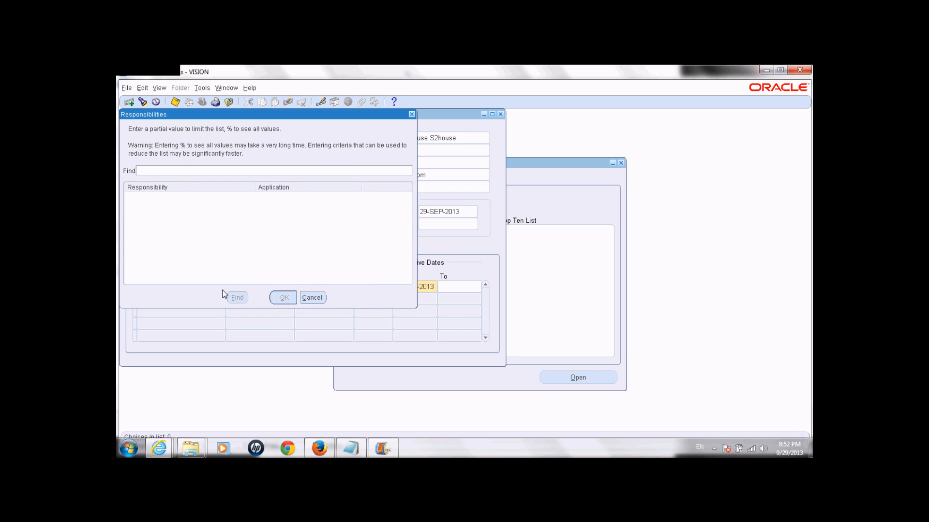
pyautogui.write('%%')
pyautogui.press('Return')
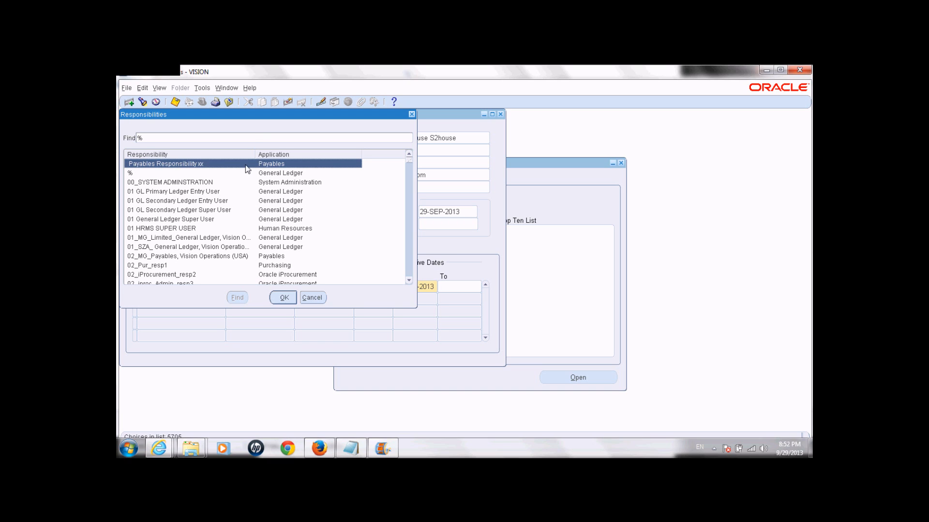
pyautogui.click(252, 137)
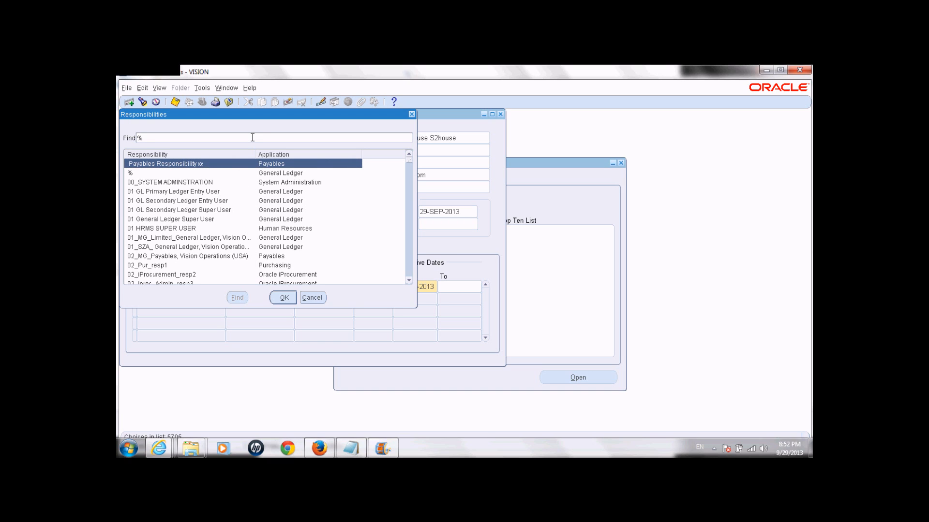
pyautogui.write('s2houe')
pyautogui.press('Return')
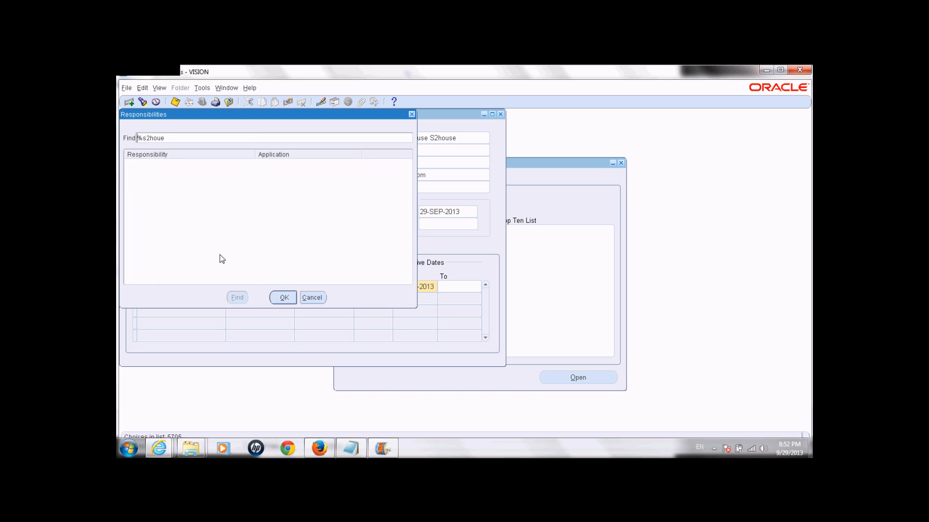
pyautogui.click(284, 297)
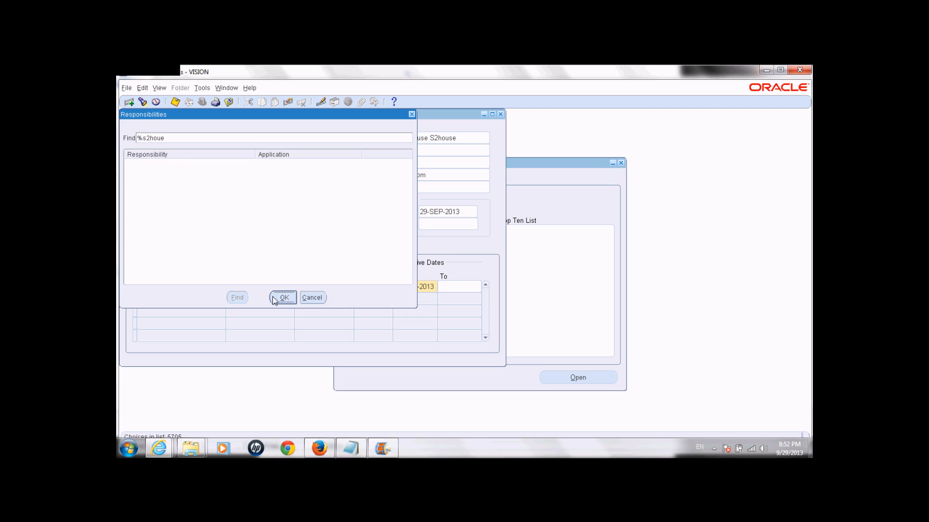
pyautogui.click(177, 137)
pyautogui.write('%')
pyautogui.press('BackSpace')
pyautogui.click(156, 138)
# Step: Accept S2house HRMS SUPER USER and step through its Application, Description and date fields
pyautogui.write('se%')
pyautogui.press('Return')
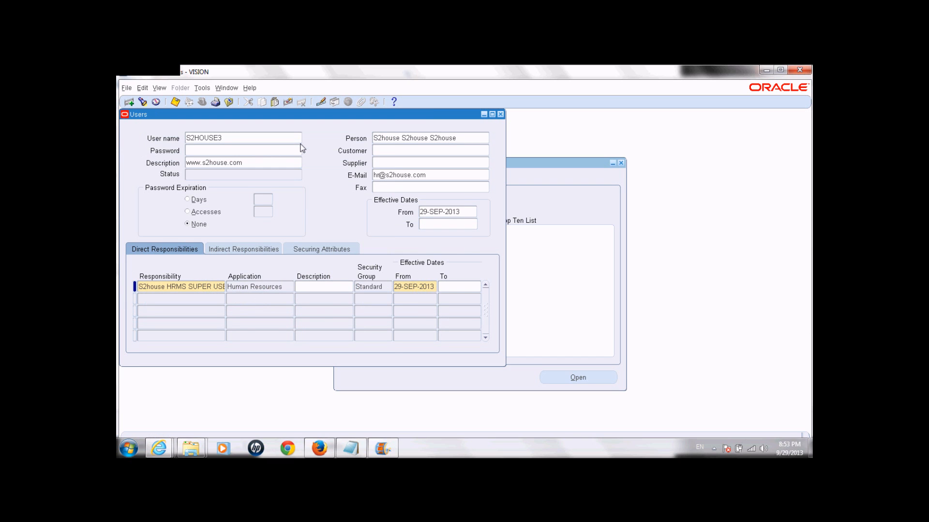
pyautogui.click(158, 289)
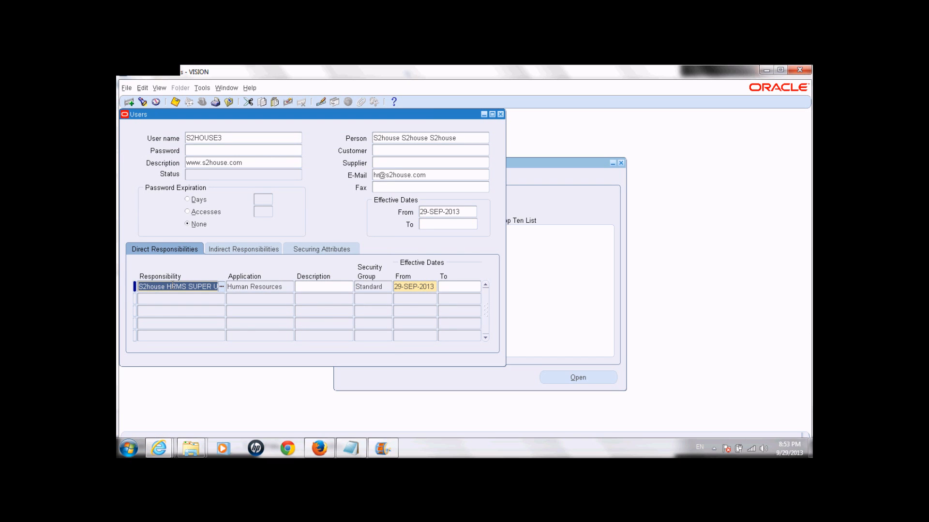
pyautogui.moveTo(165, 286); pyautogui.dragTo(245, 286)
pyautogui.click(245, 286)
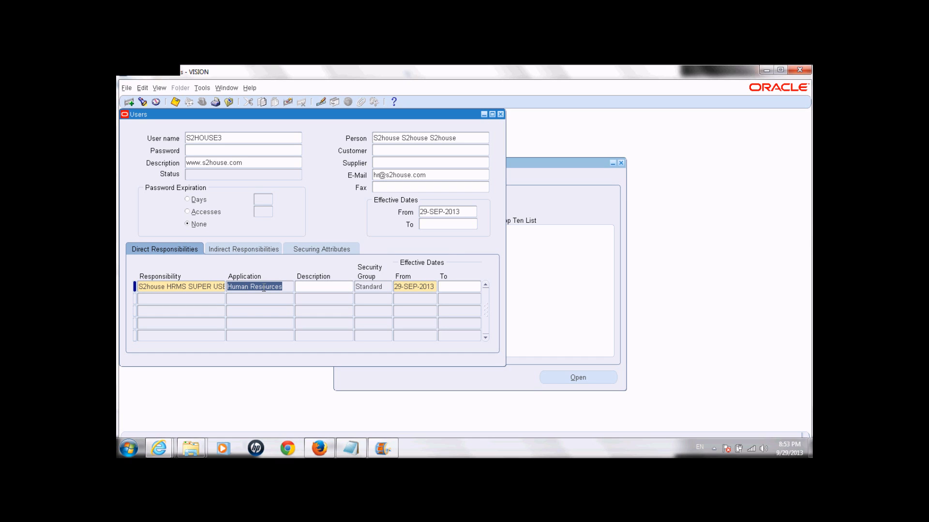
pyautogui.click(317, 287)
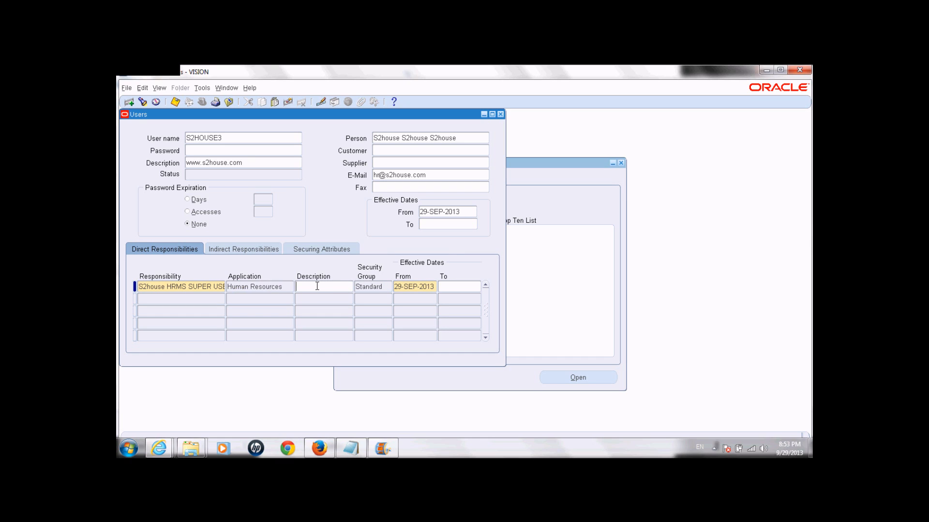
pyautogui.click(420, 288)
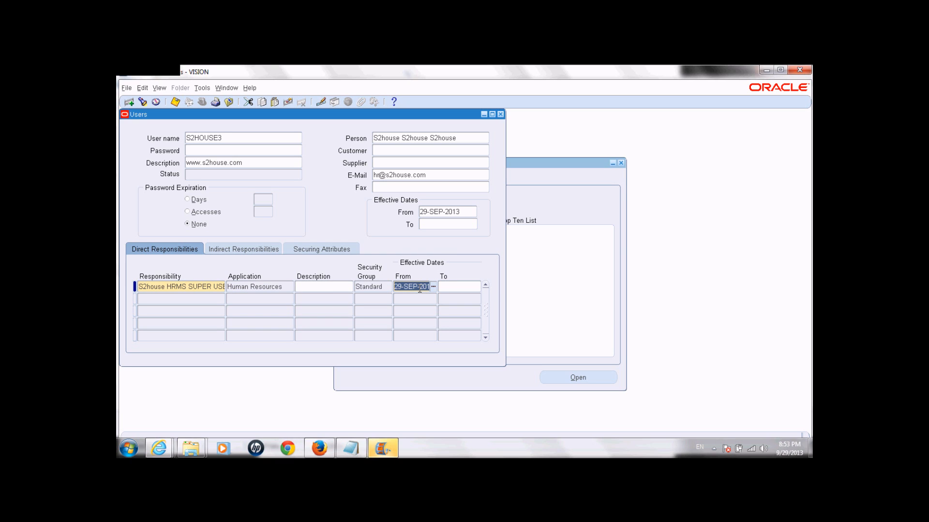
pyautogui.click(462, 286)
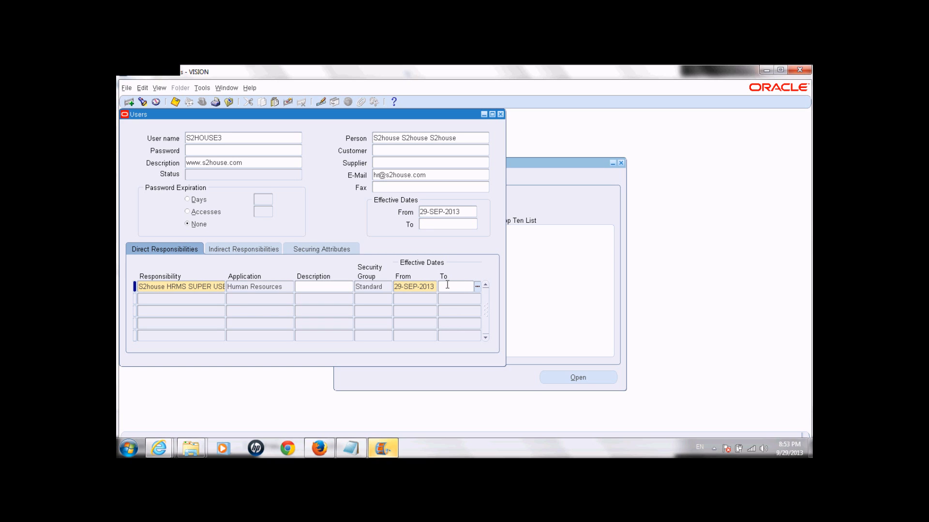
pyautogui.click(168, 299)
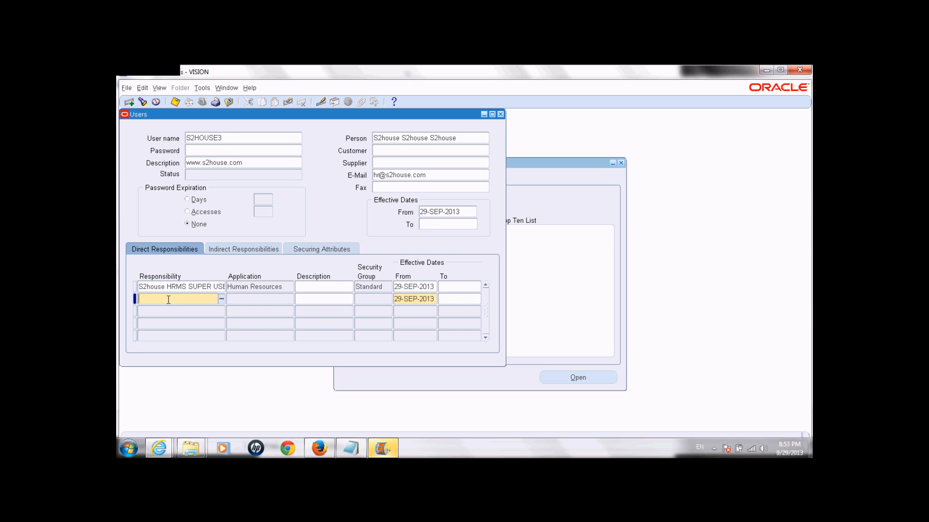
# Step: Search responsibilities for system%admin% and choose System Administrator for the second row
pyautogui.write('%system%admin%')
pyautogui.press('Tab')
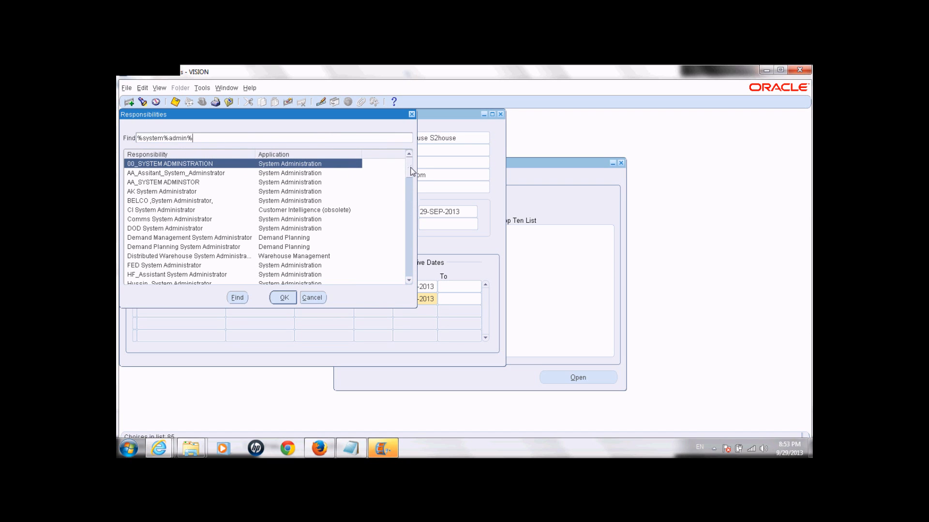
pyautogui.moveTo(409, 169); pyautogui.dragTo(410, 184)
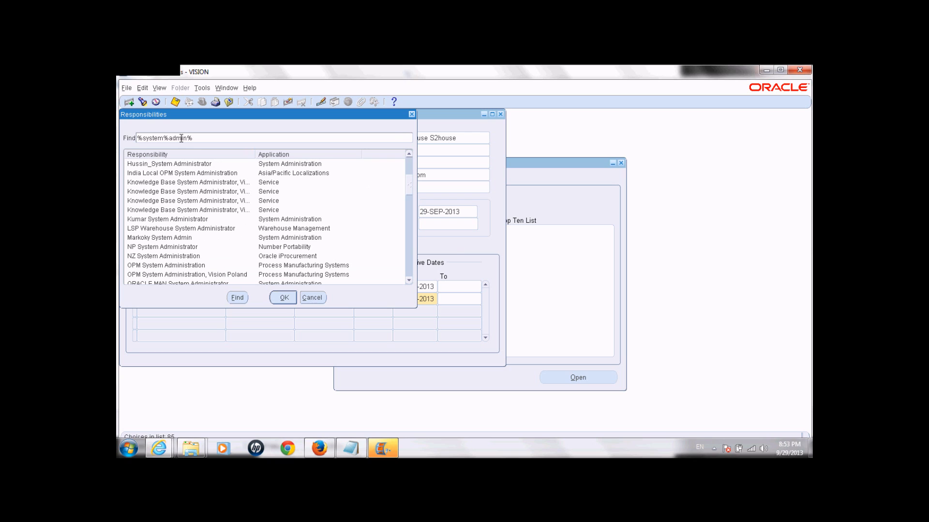
pyautogui.click(144, 138)
pyautogui.press('BackSpace')
pyautogui.press('Return')
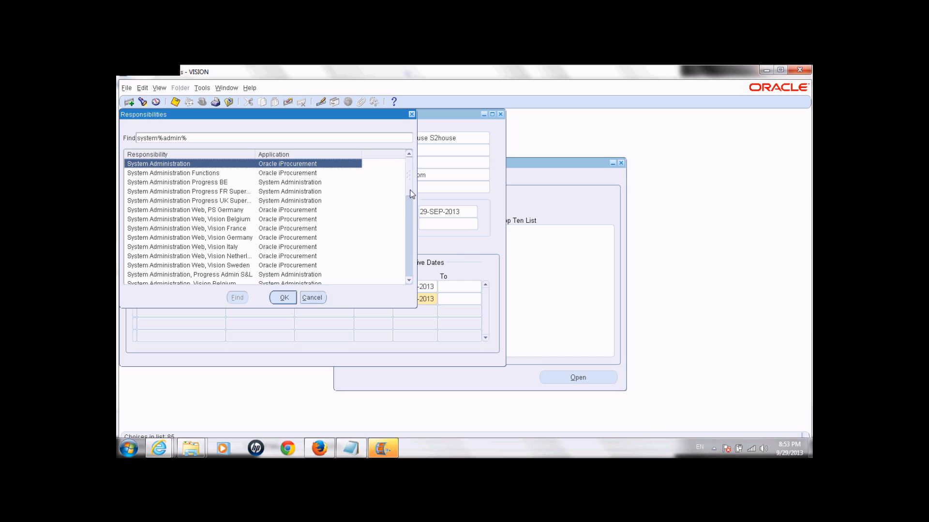
pyautogui.scroll(-4, 409, 203)
pyautogui.moveTo(411, 222); pyautogui.dragTo(413, 245)
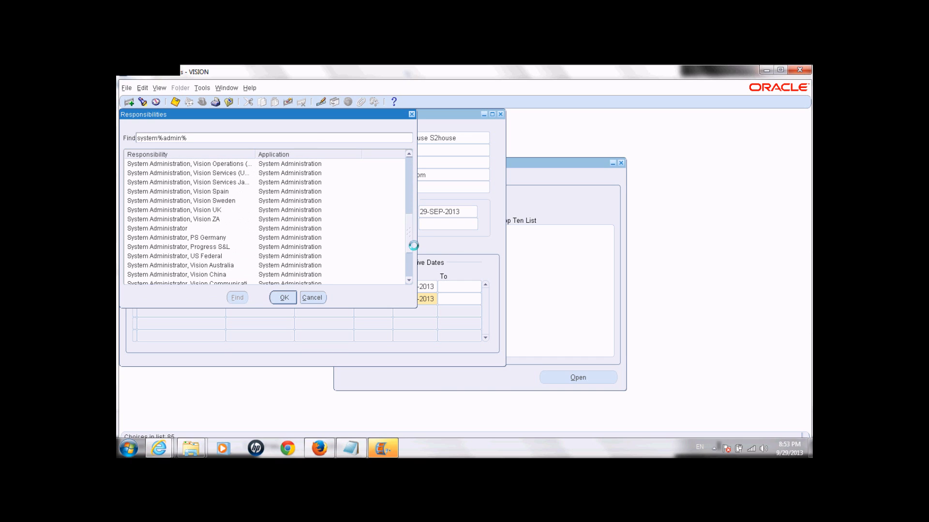
pyautogui.click(176, 228)
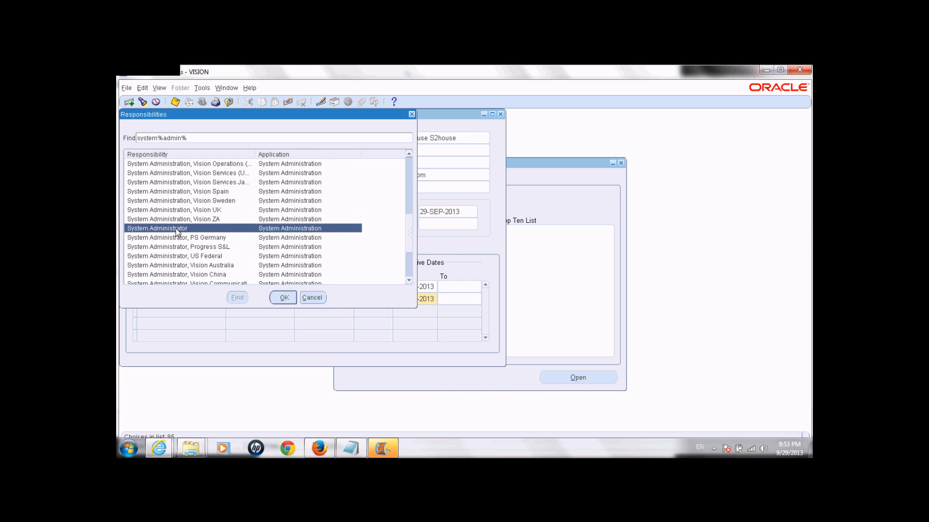
pyautogui.click(282, 298)
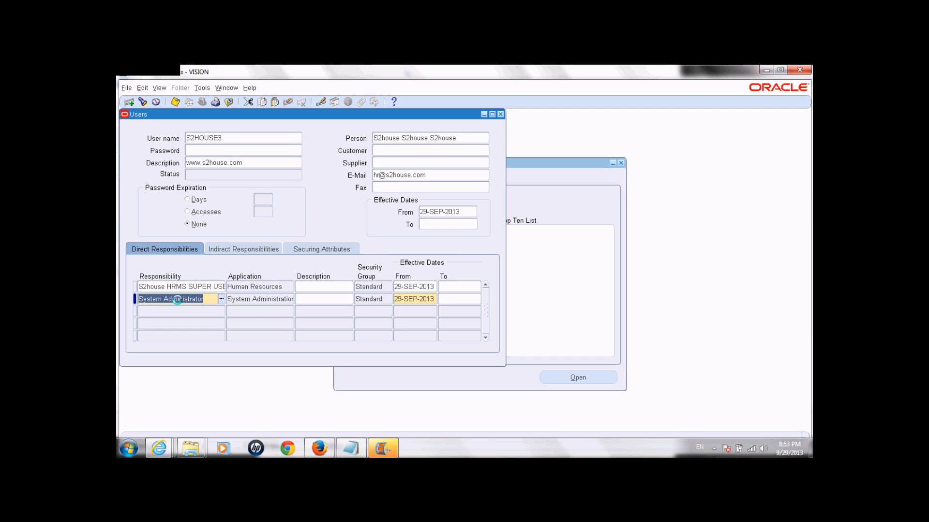
# Step: Save user S2HOUSE3, confirm its status reads Active, then bring up the screen recorder
pyautogui.click(178, 104)
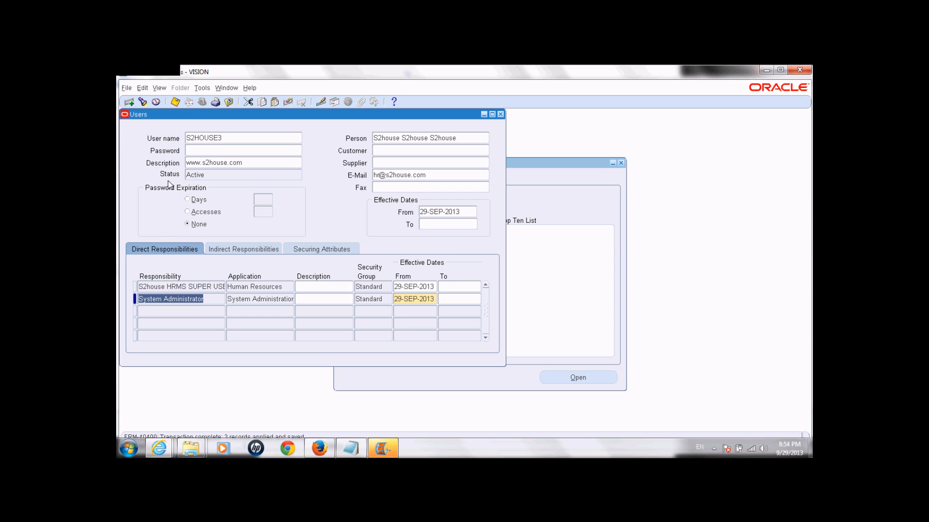
pyautogui.click(211, 177)
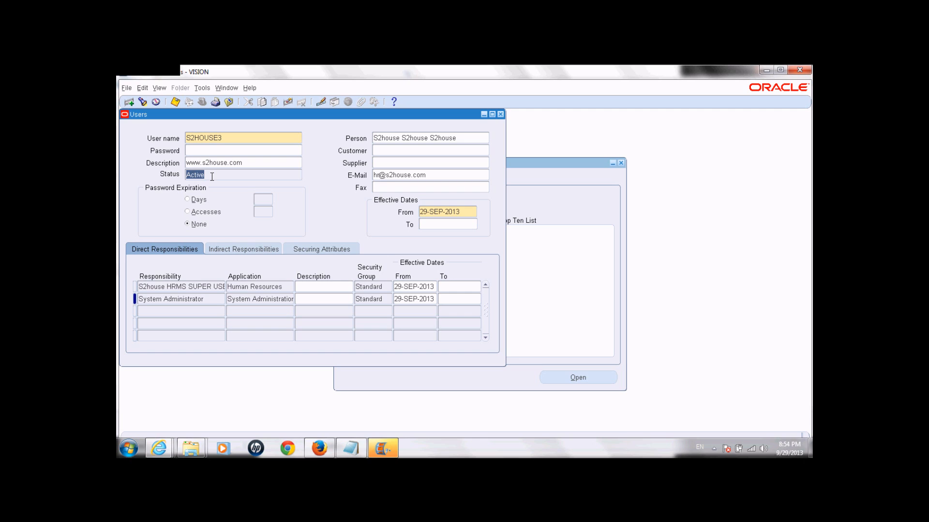
pyautogui.hotkey('alt', 'Tab')
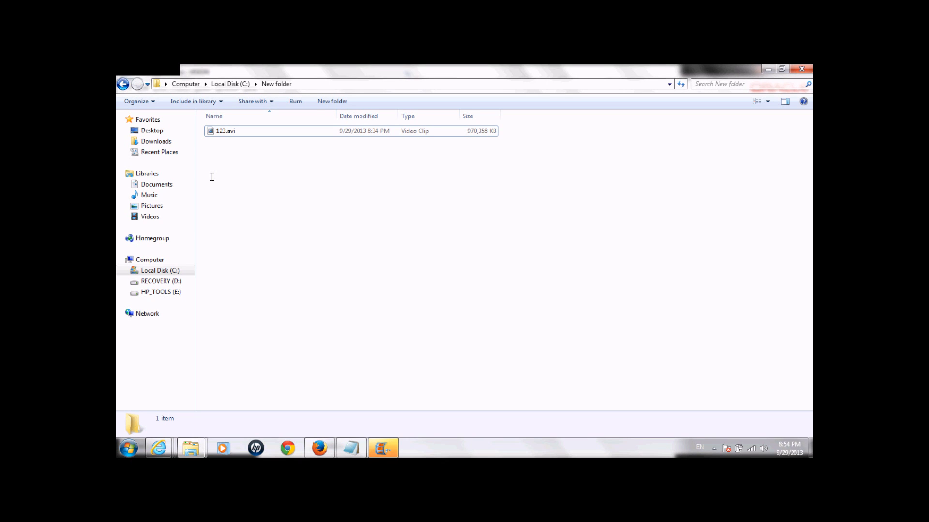
pyautogui.hotkey('alt', 'Tab')
pyautogui.click(712, 450)
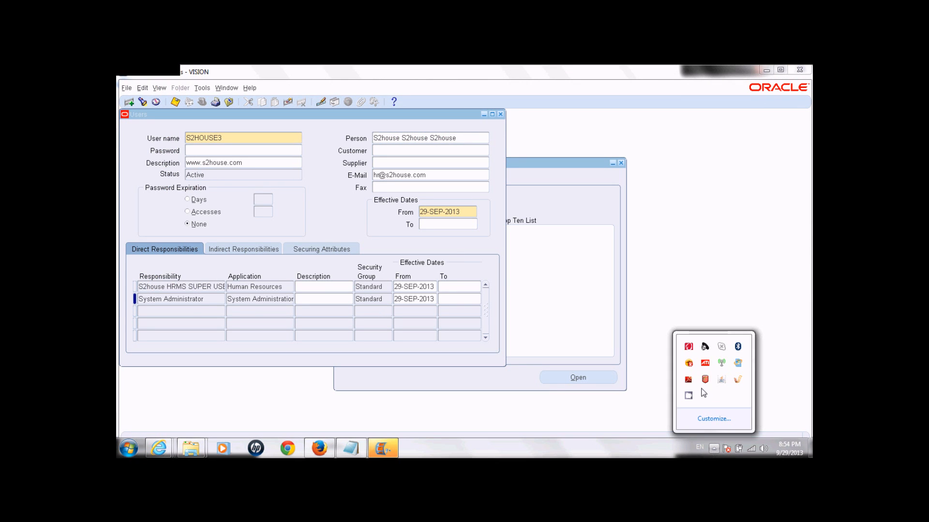
pyautogui.click(688, 396)
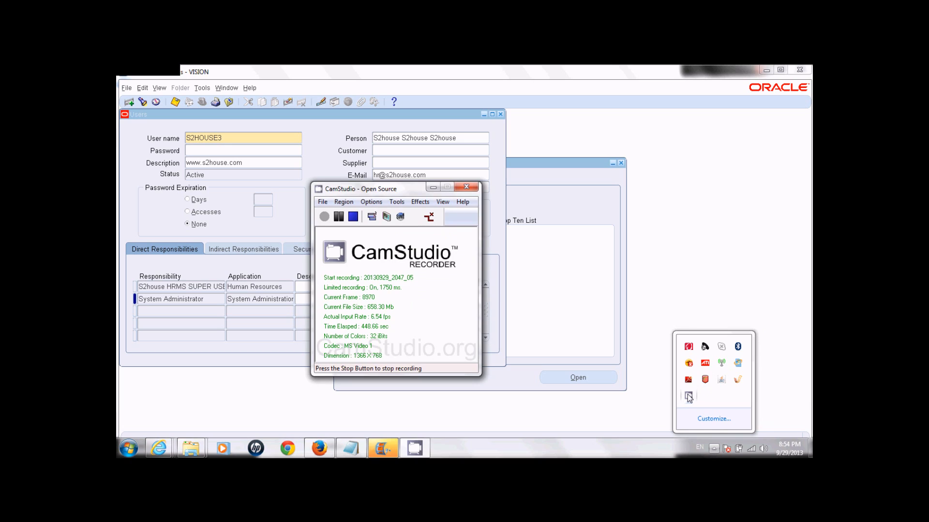